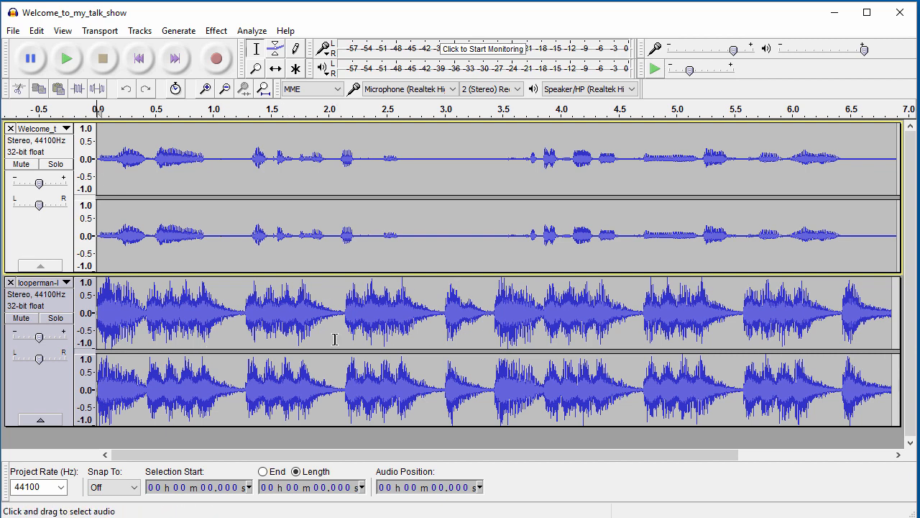
Remove the looperman track and re-import the looperman loop file as a copy below the voice track.
click(11, 282)
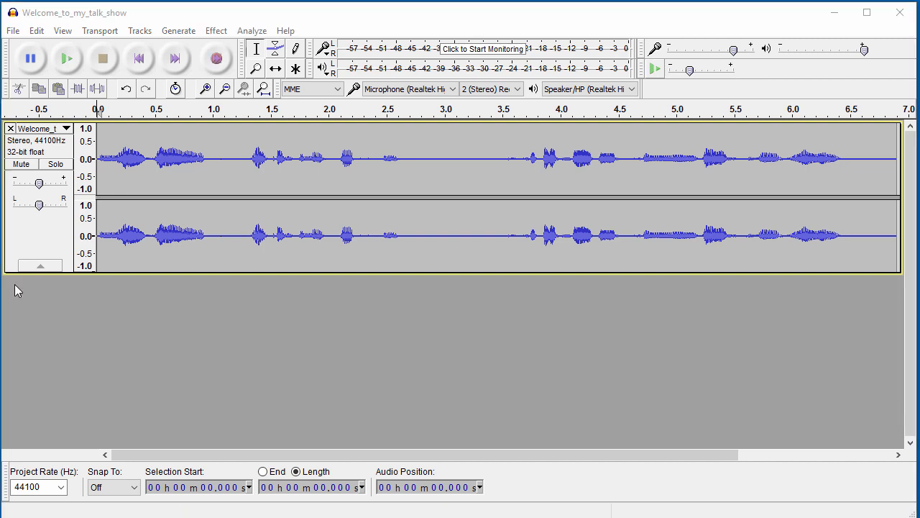
key(ctrl+shift+i)
double_click(197, 184)
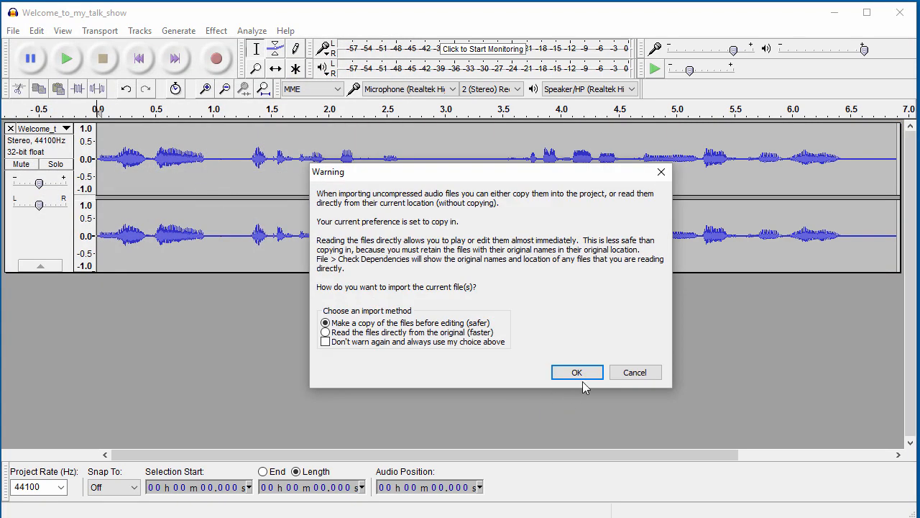
click(584, 375)
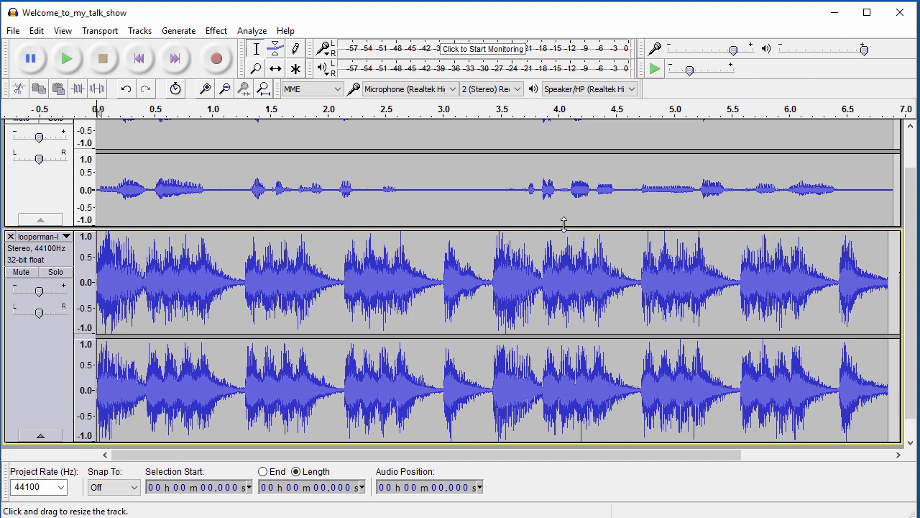
Shrink the voice and looperman track heights, then fit both tracks vertically to the window.
drag(564, 224, 559, 185)
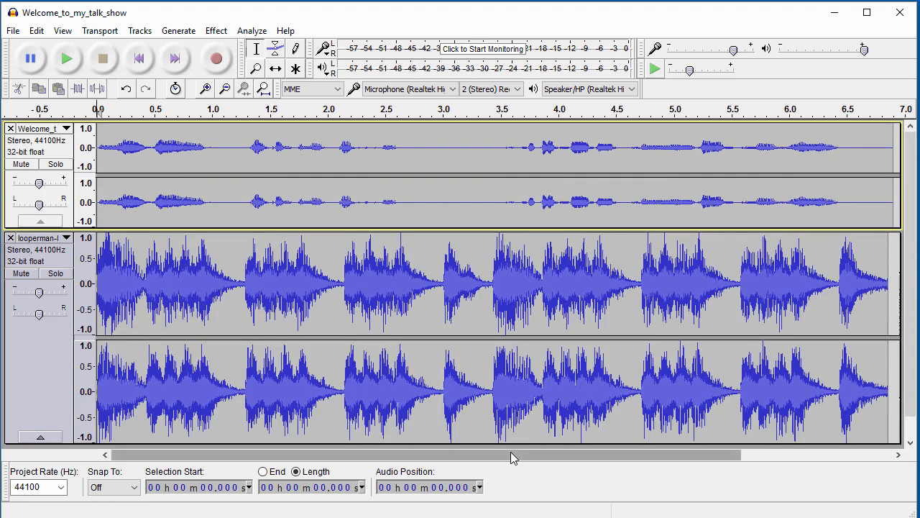
drag(514, 445, 504, 390)
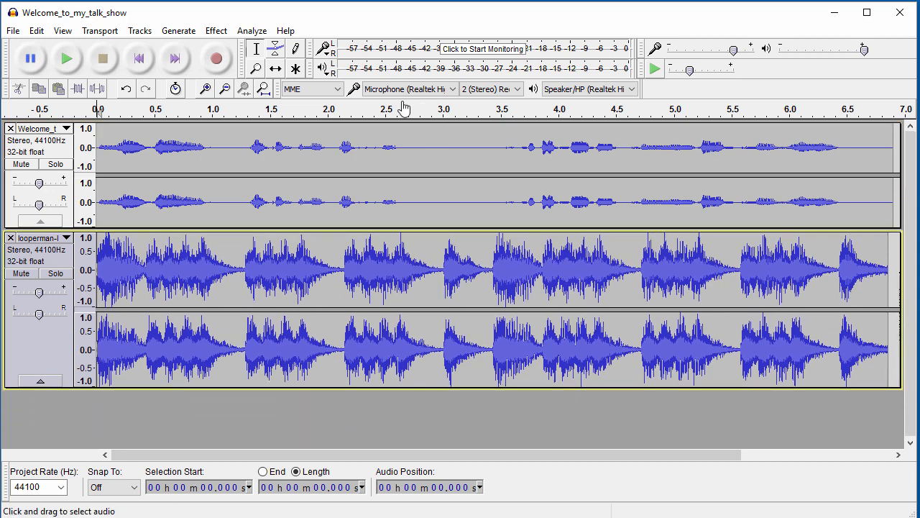
click(64, 31)
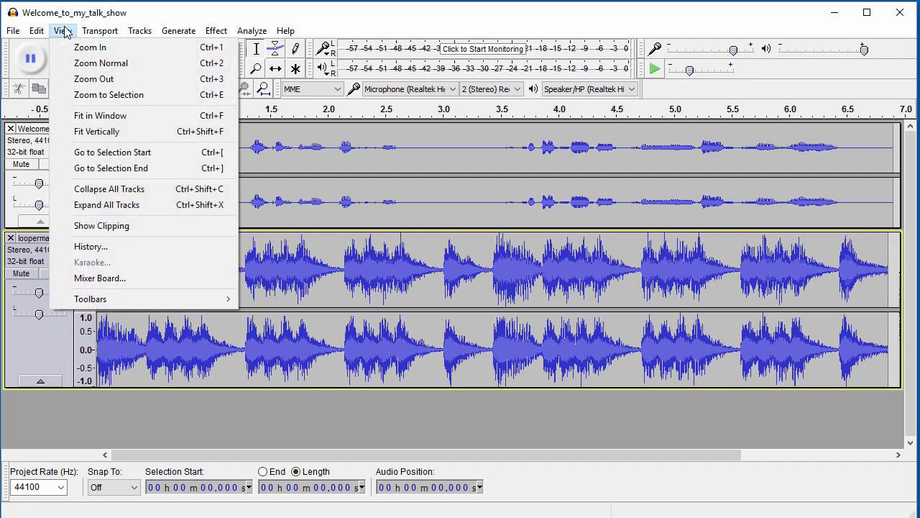
click(99, 131)
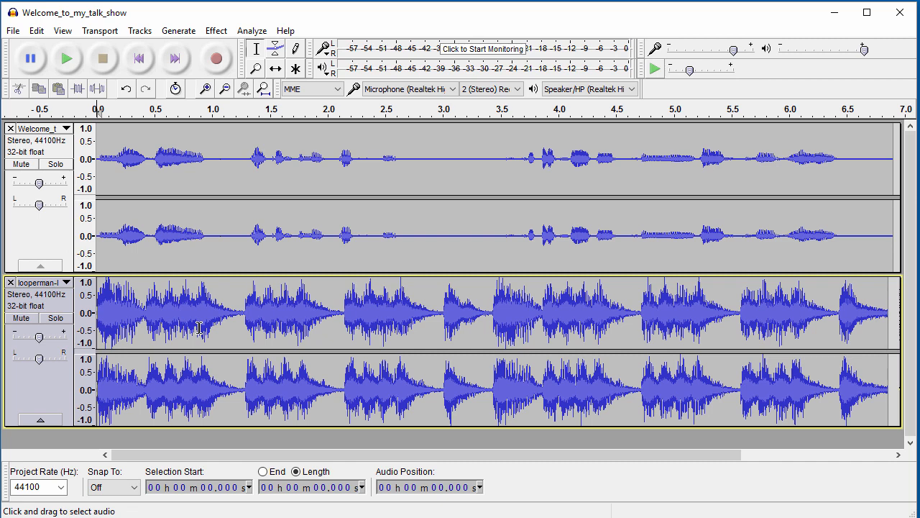
Zoom out to show 28 seconds and slide the voice clip to start at the loop's end, about 6.8 s.
click(227, 90)
click(227, 91)
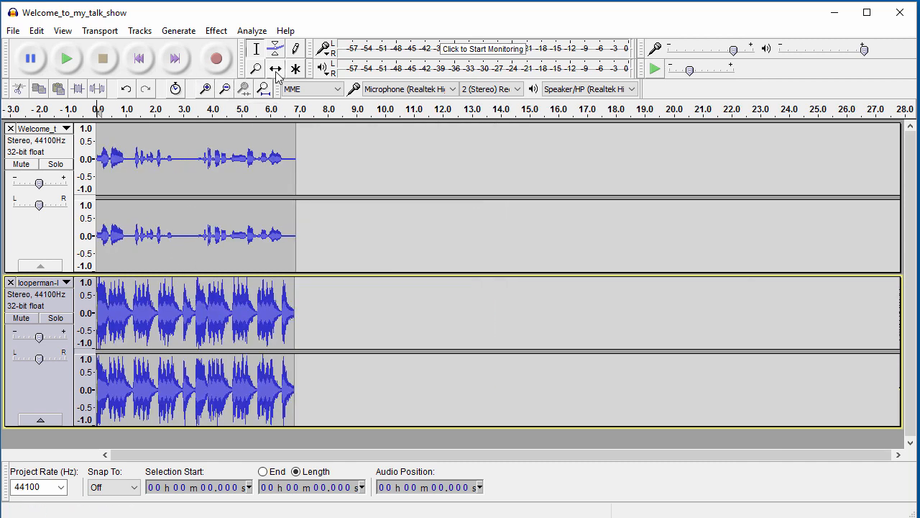
click(276, 69)
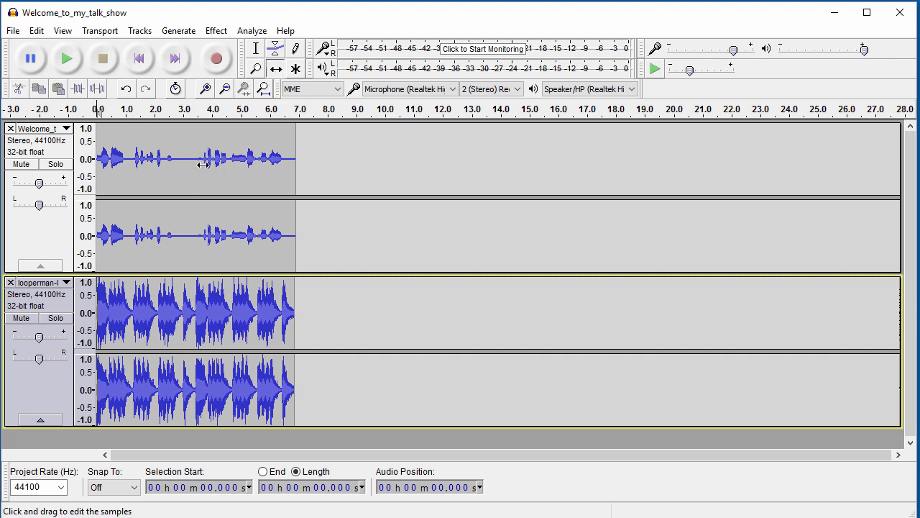
drag(202, 164, 401, 182)
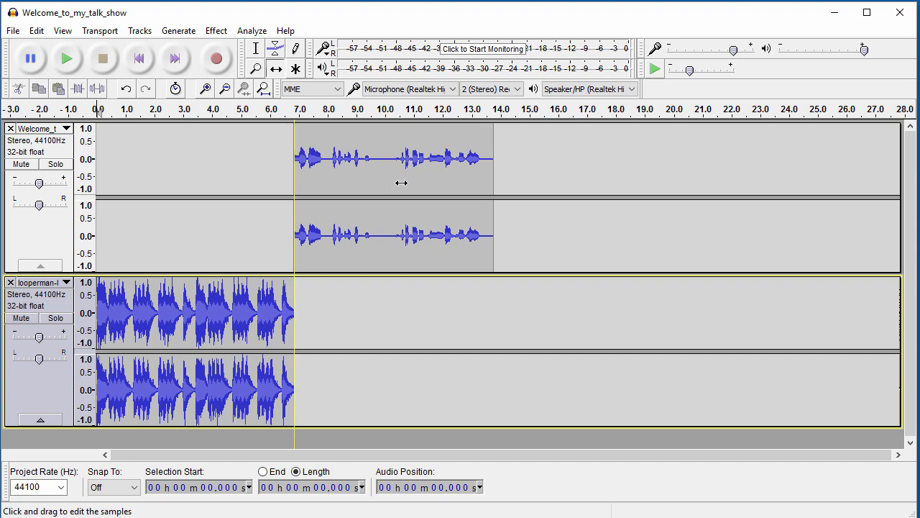
drag(401, 183, 395, 182)
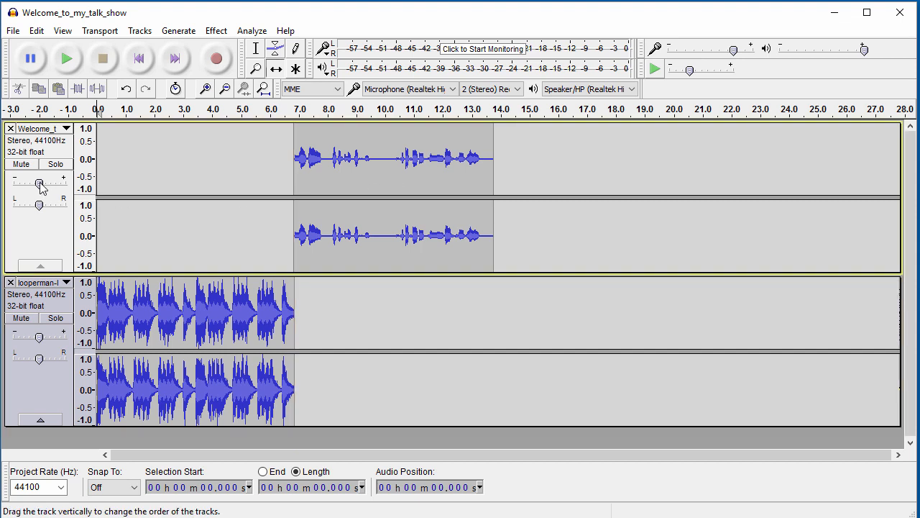
Set the voice track gain to +4 dB and the music track gain to -6 dB, then play the mix.
mouse_move(41, 186)
drag(41, 185, 48, 187)
mouse_move(40, 340)
drag(40, 338, 31, 338)
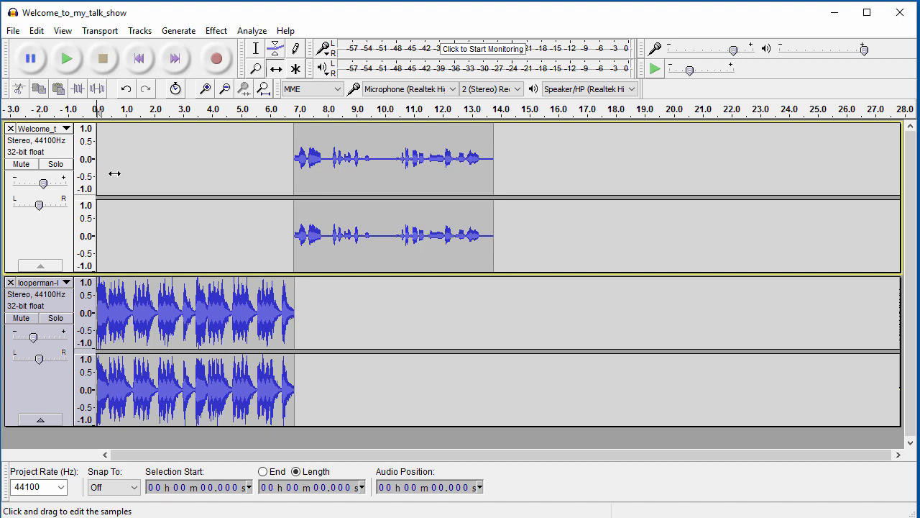
key(space)
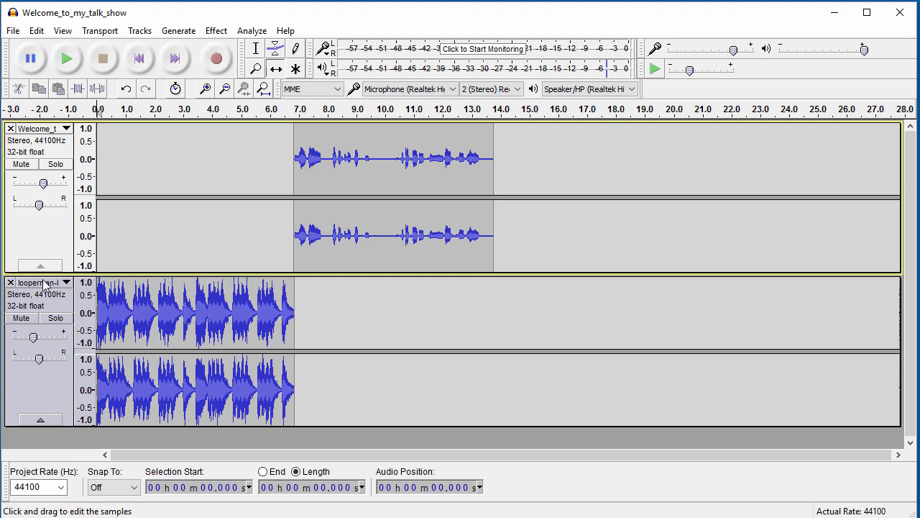
Replace the music track with the looperman file from Chapter 3 > Lecture 1, copied into the project.
click(11, 283)
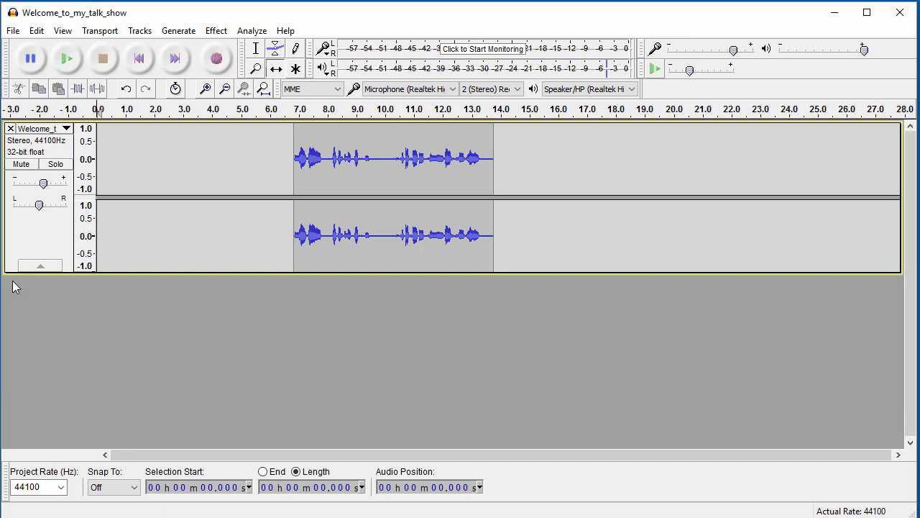
key(ctrl+shift+i)
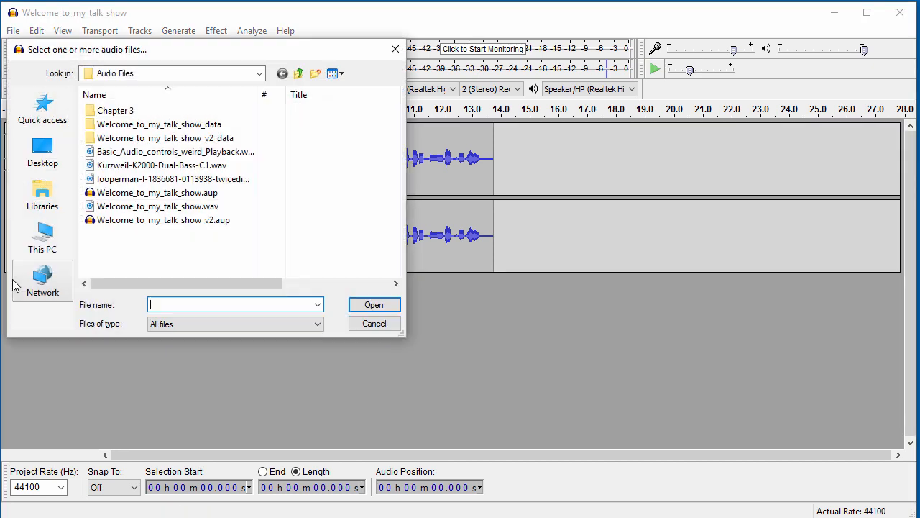
click(139, 114)
double_click(139, 119)
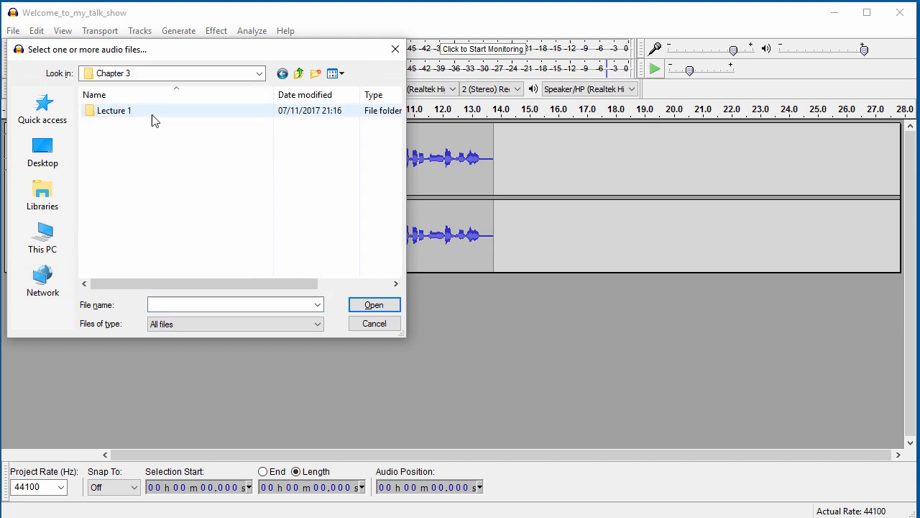
double_click(150, 117)
click(167, 119)
double_click(166, 119)
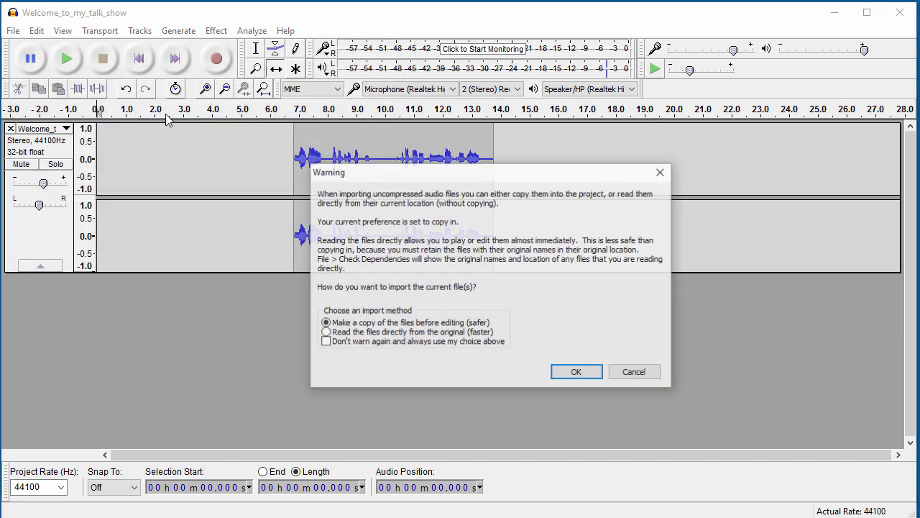
click(575, 372)
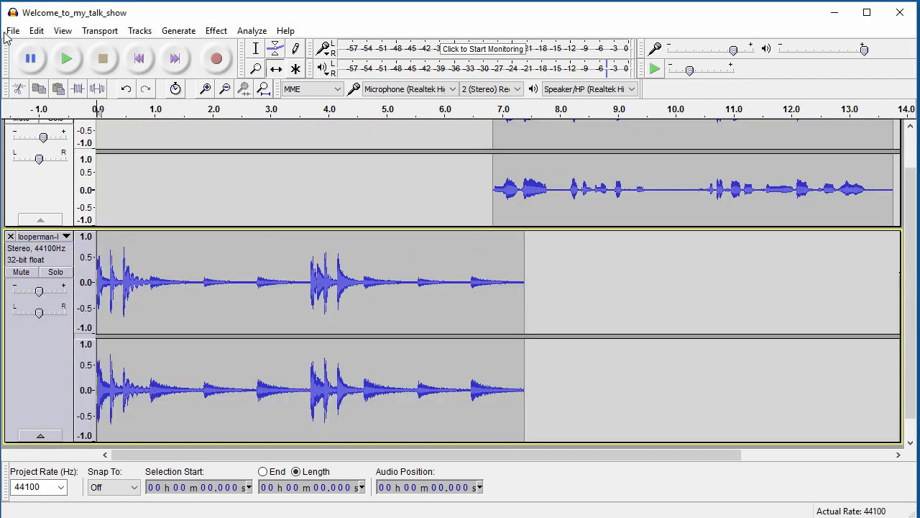
Fit the tracks to the window and slide the voice clip to start where the new loop ends, about 7.4 s.
click(63, 32)
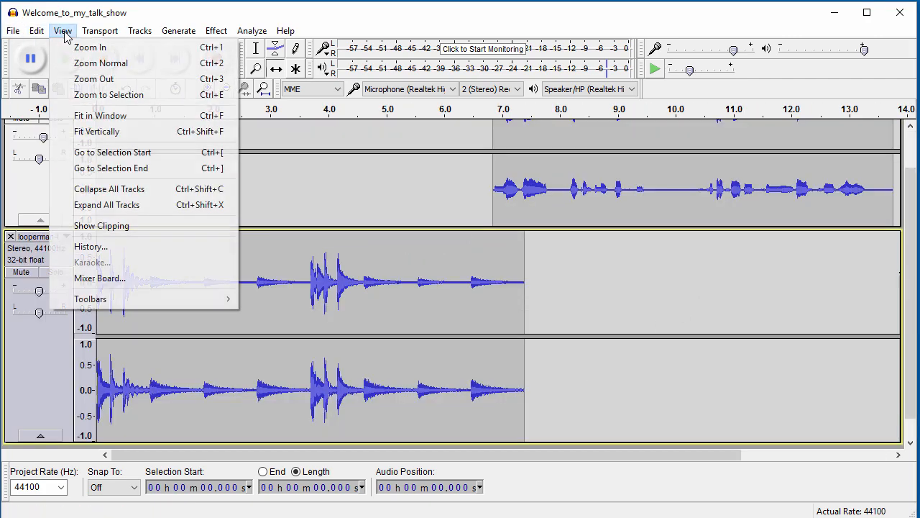
click(87, 133)
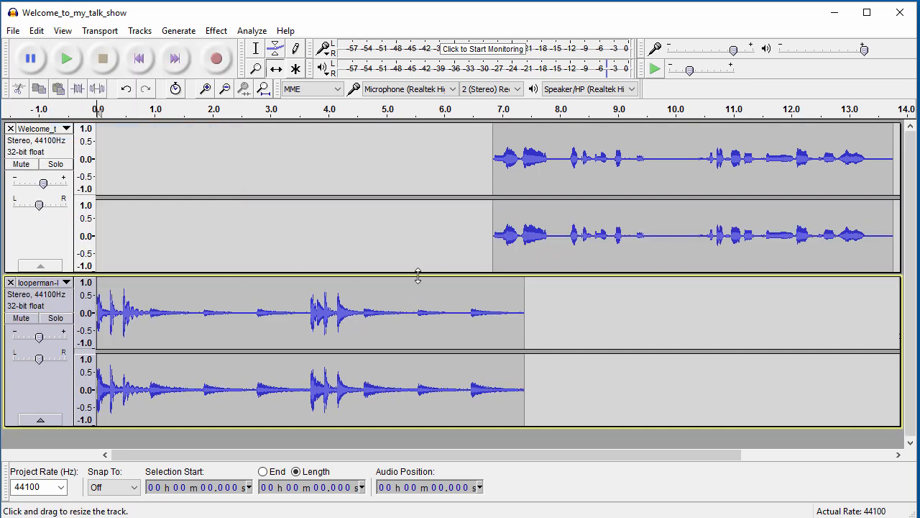
drag(533, 166, 562, 170)
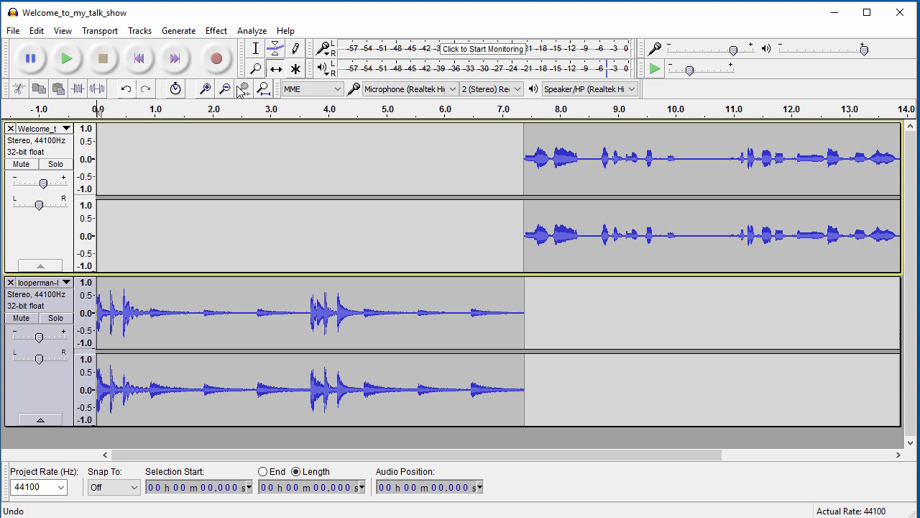
Copy the whole looperman clip and paste it into the voice track at 7.494 s.
click(261, 53)
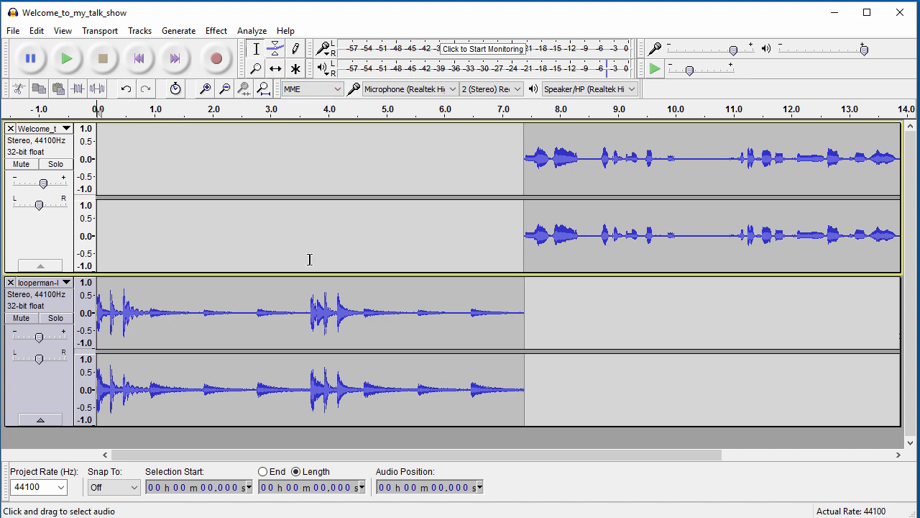
double_click(313, 291)
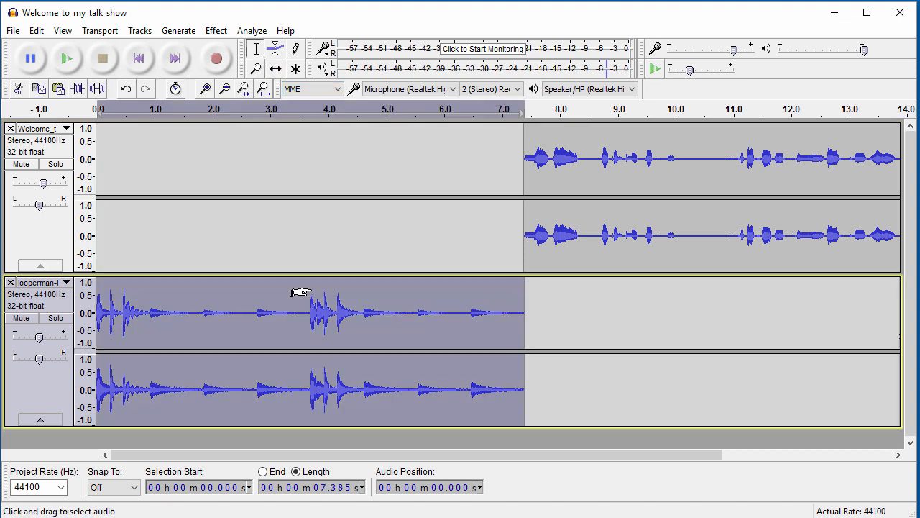
click(531, 182)
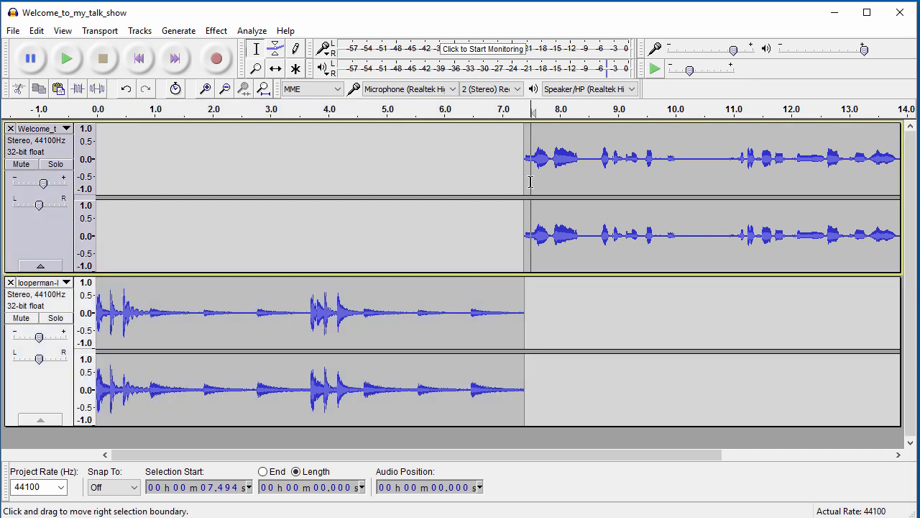
click(36, 30)
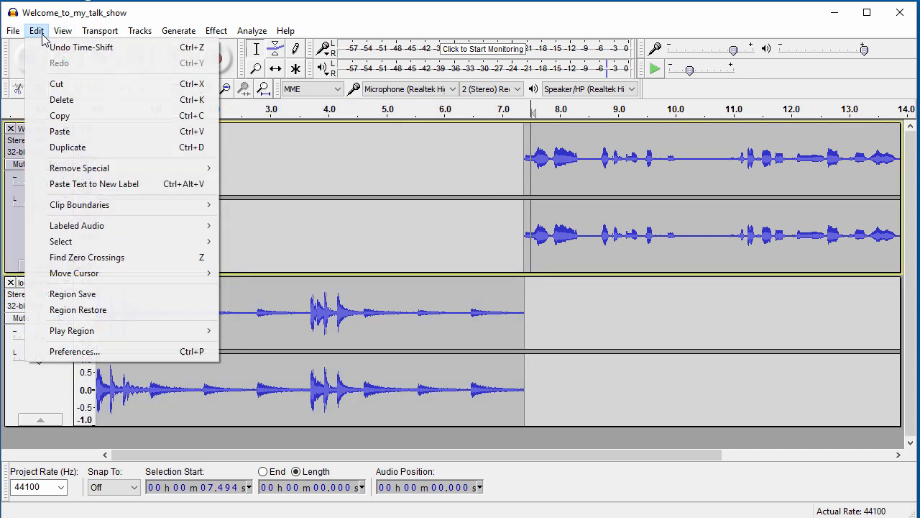
click(60, 132)
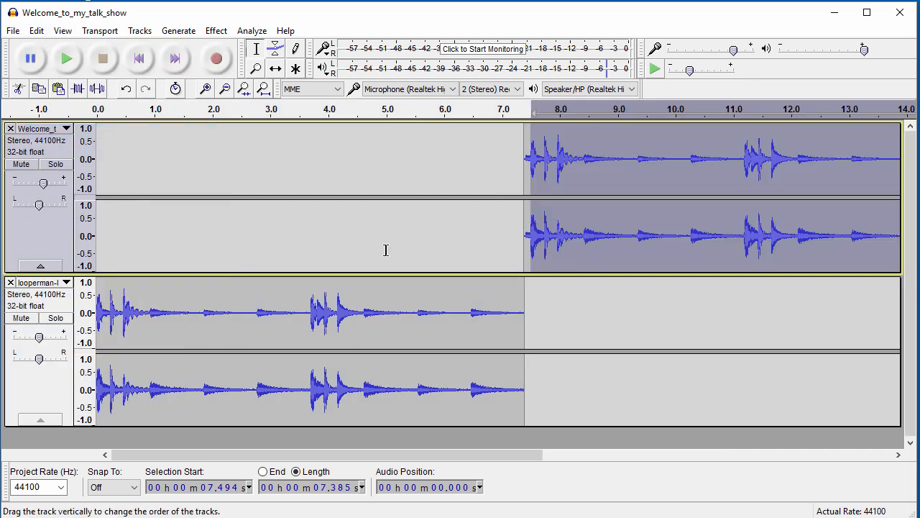
click(898, 455)
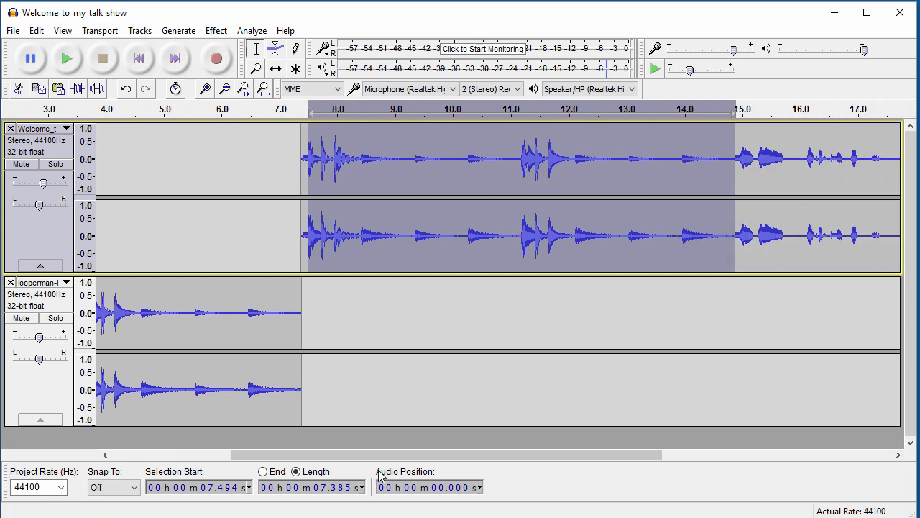
Inspect the voice track by selecting its audio from 7.5 s onward, then clear the selection.
drag(378, 454, 481, 470)
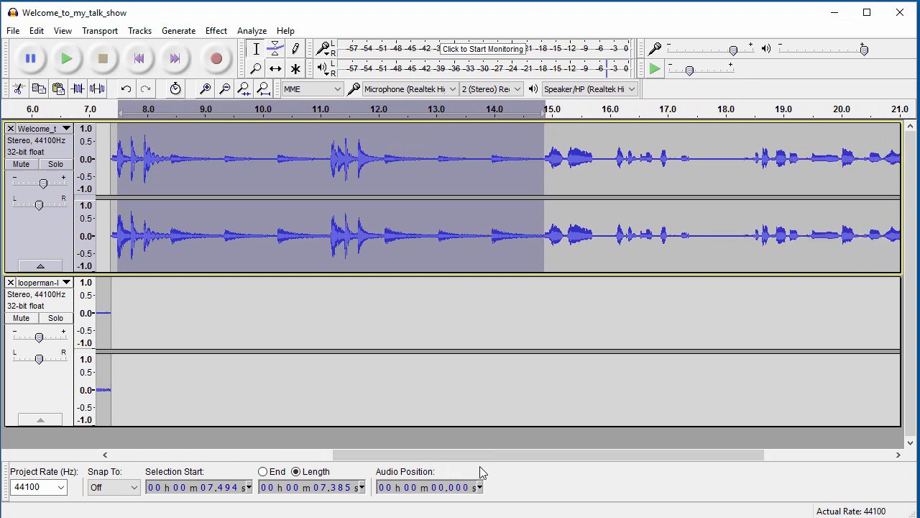
click(560, 162)
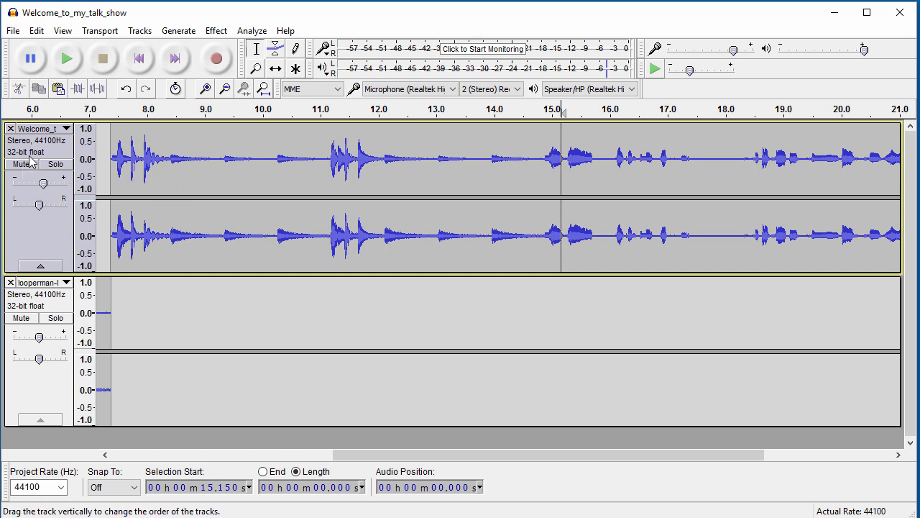
click(59, 131)
click(332, 309)
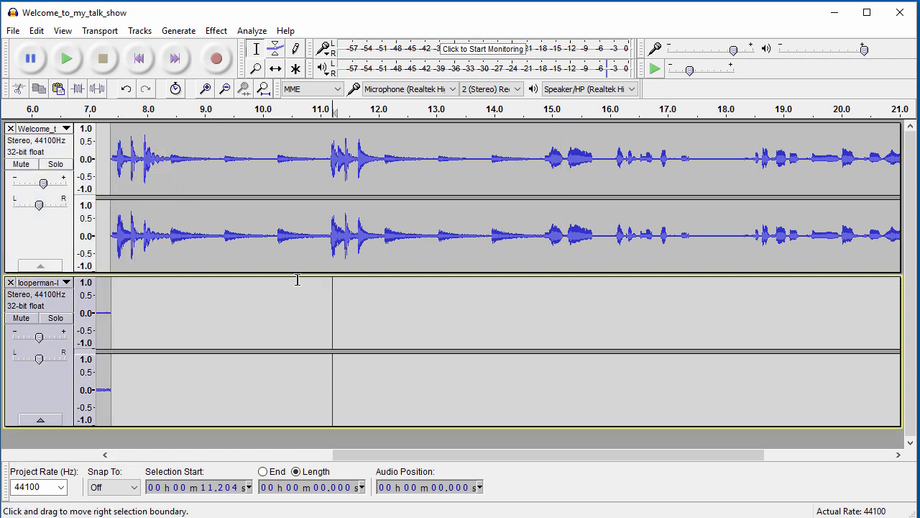
click(120, 177)
drag(122, 176, 796, 191)
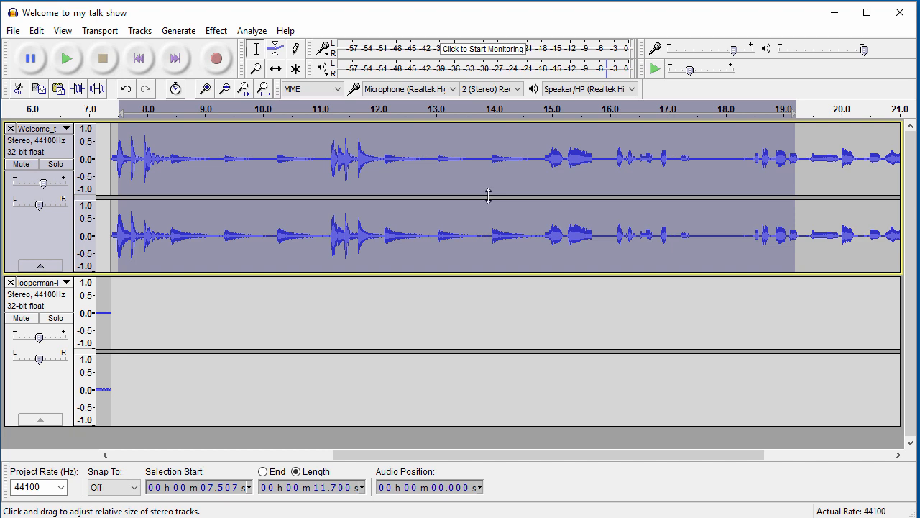
click(593, 193)
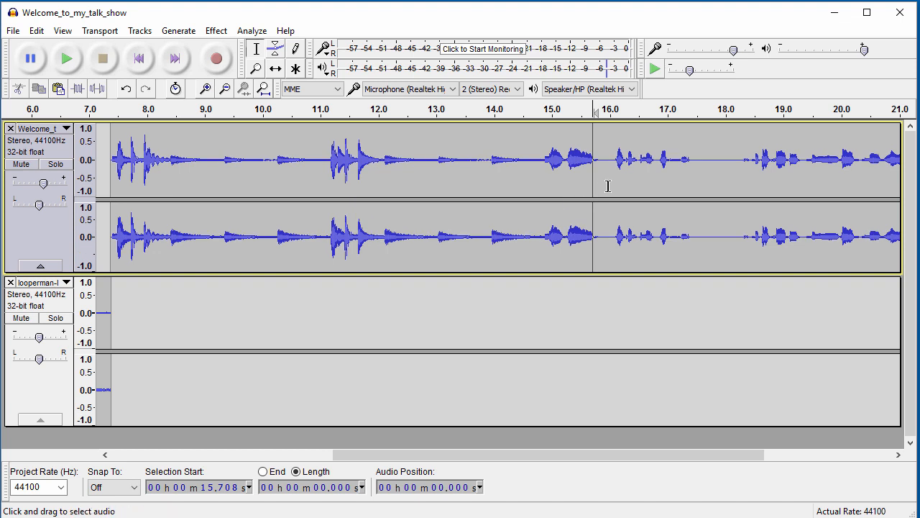
click(608, 187)
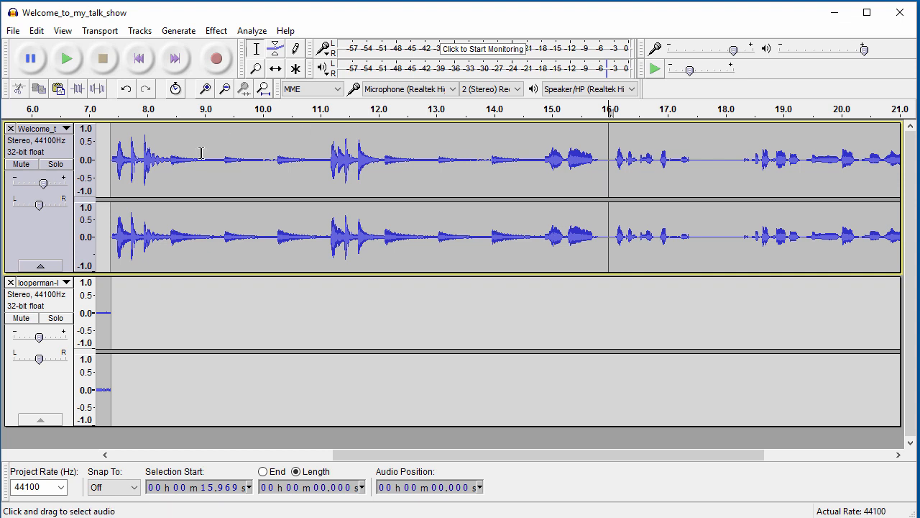
Undo the loop paste so speech starts right after the loop near 7.4 s, and scroll back to the start.
key(ctrl+z)
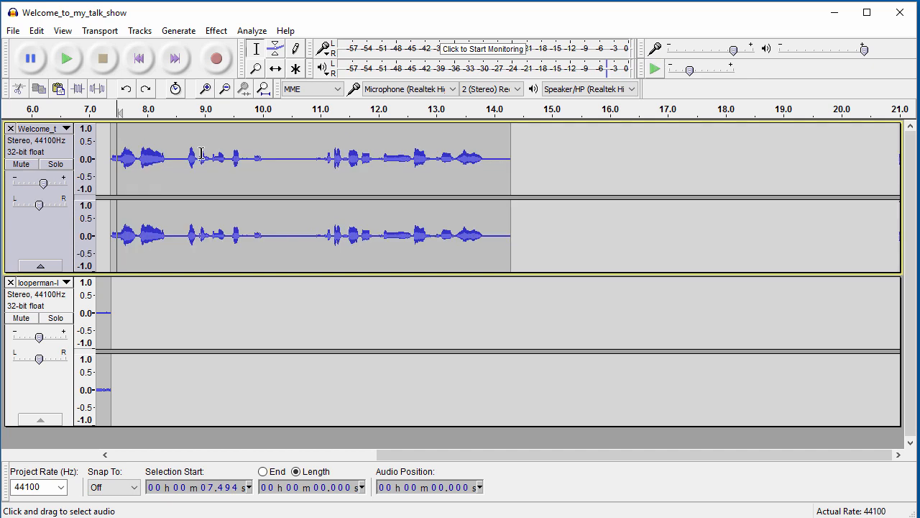
drag(399, 454, 91, 434)
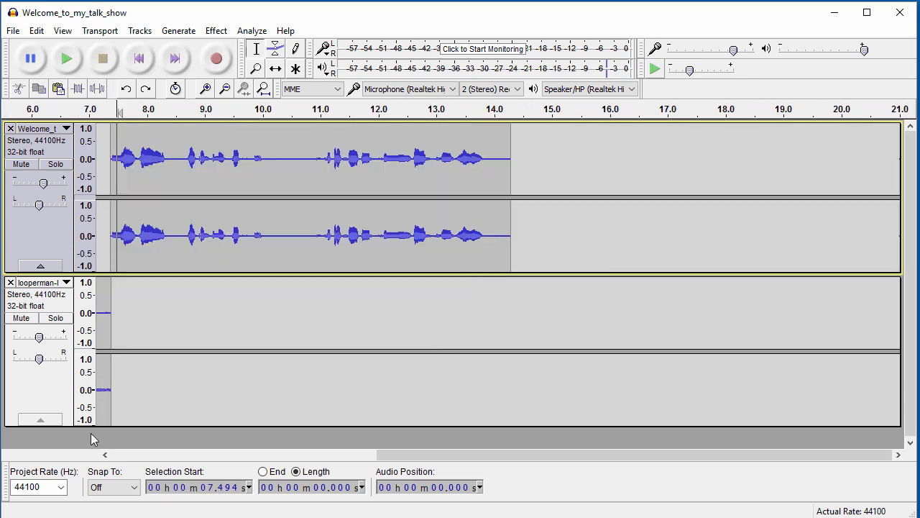
click(126, 449)
click(476, 361)
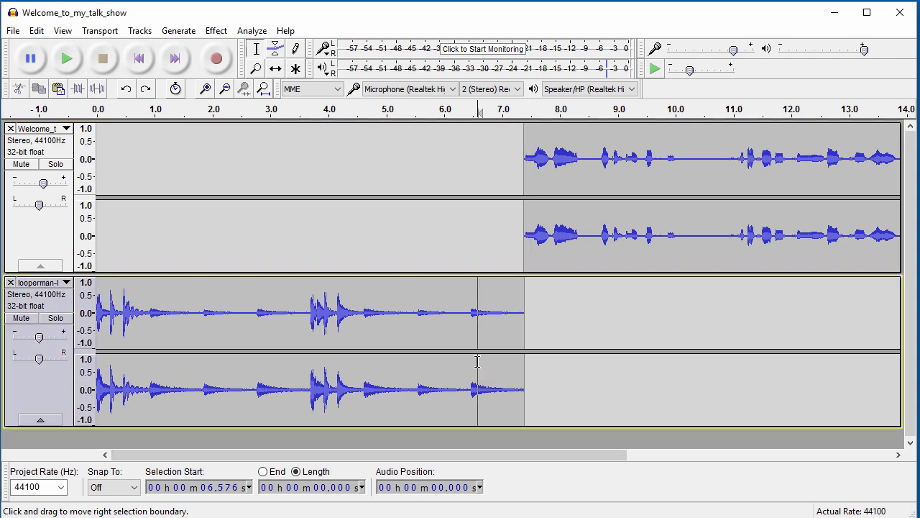
key(Home)
key(space)
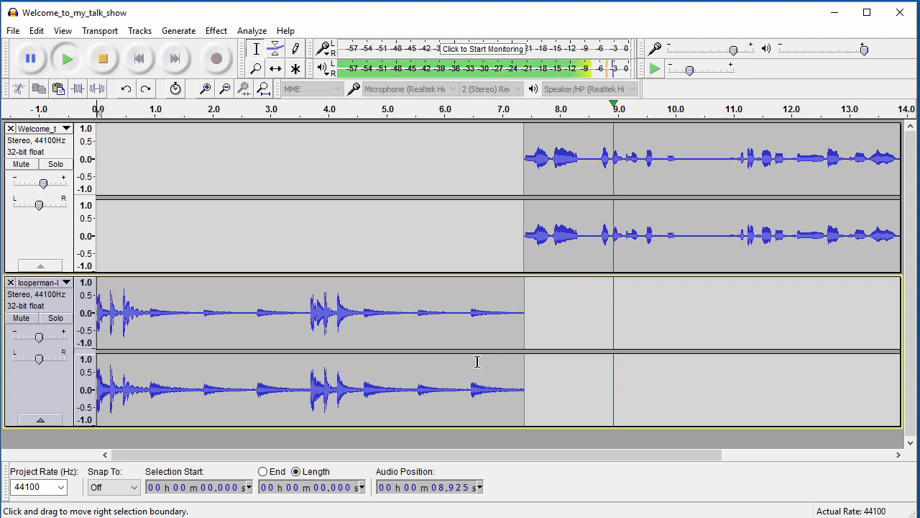
key(space)
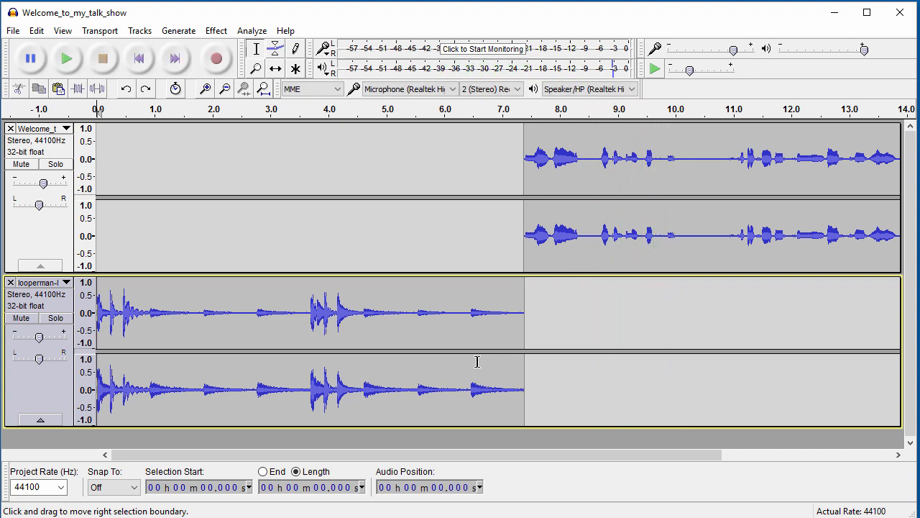